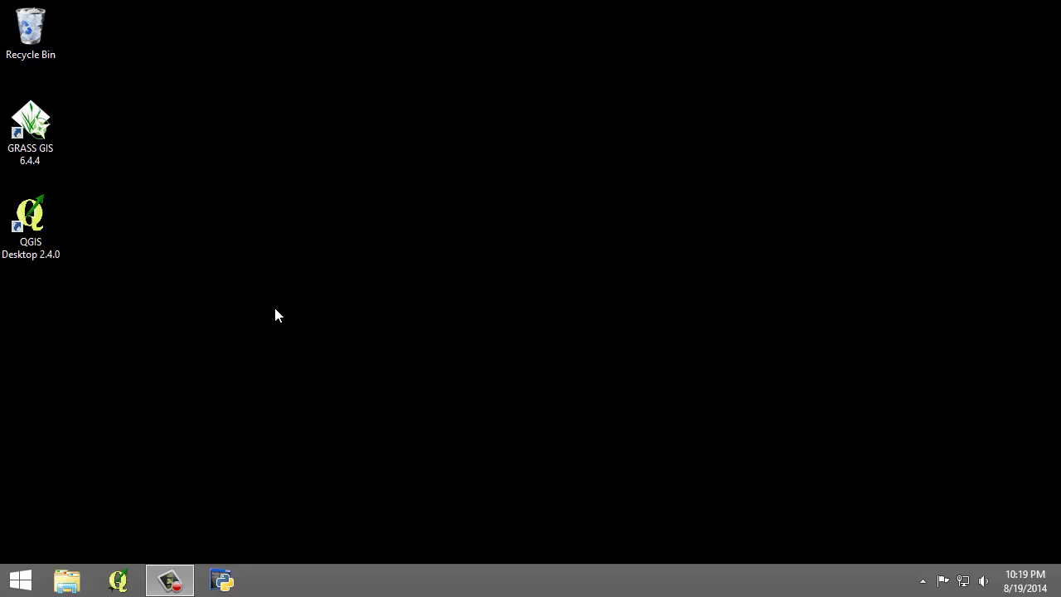
Launch GRASS GIS with C:\GST 105\Lab 7 Data\grassdata as data directory and start the user1 mapset.
{"action": "double_click", "coordinate": [38, 138]}
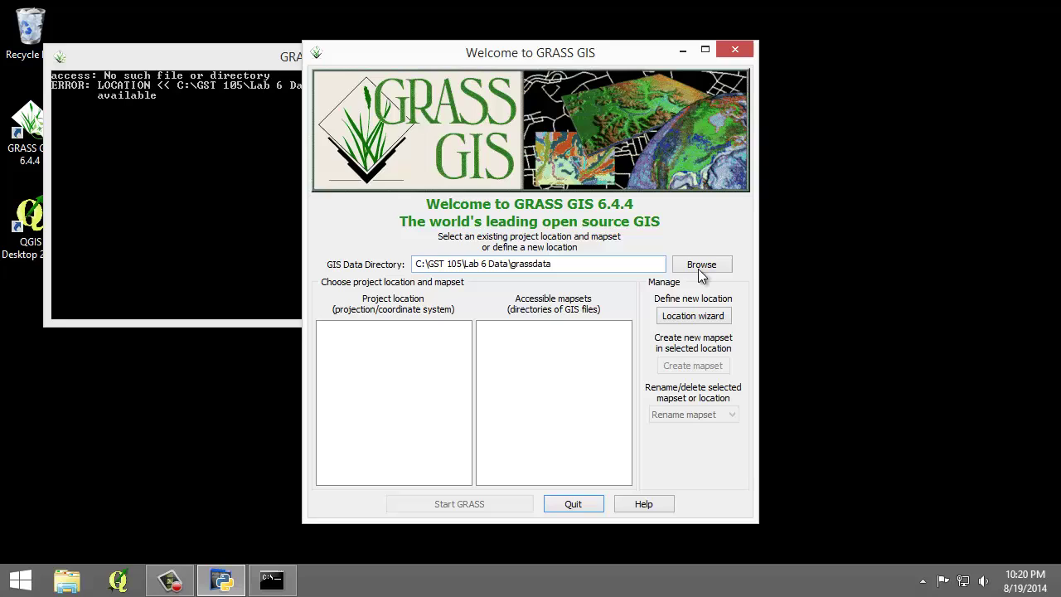
{"action": "left_click", "coordinate": [698, 271]}
{"action": "double_click", "coordinate": [445, 282]}
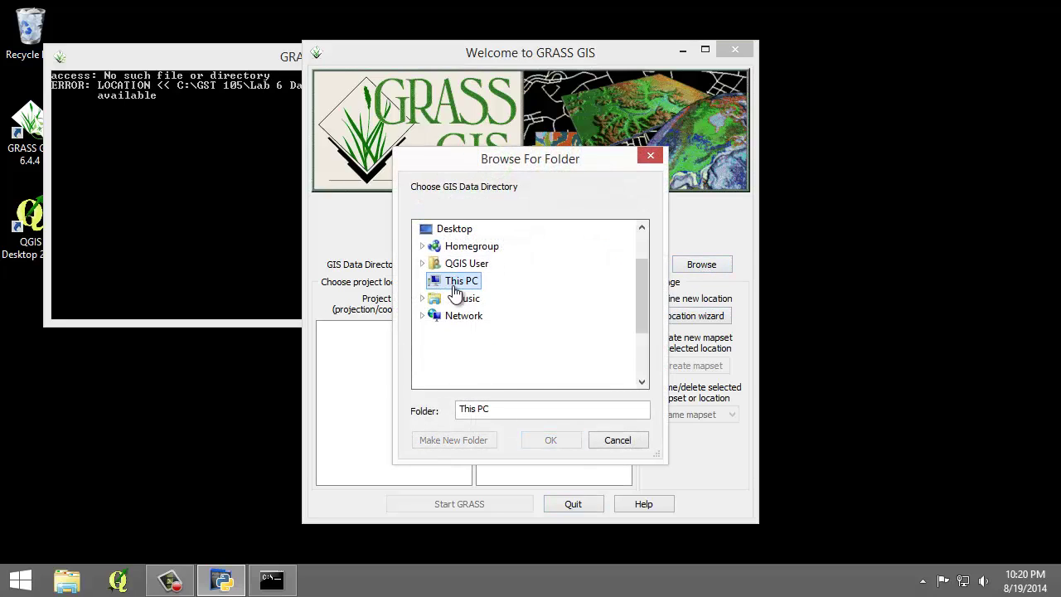
{"action": "double_click", "coordinate": [492, 355]}
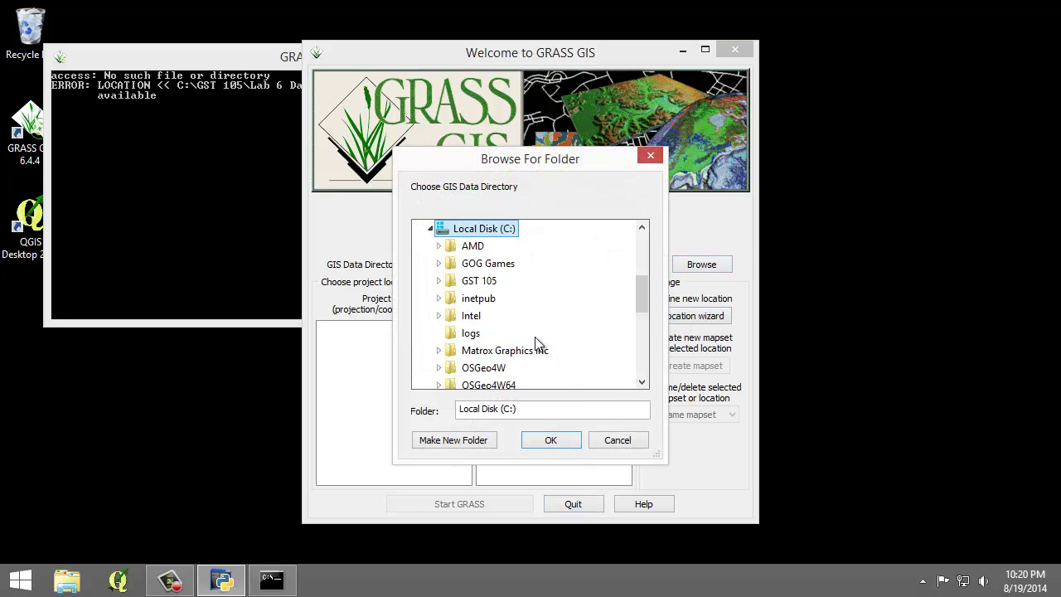
{"action": "double_click", "coordinate": [480, 281]}
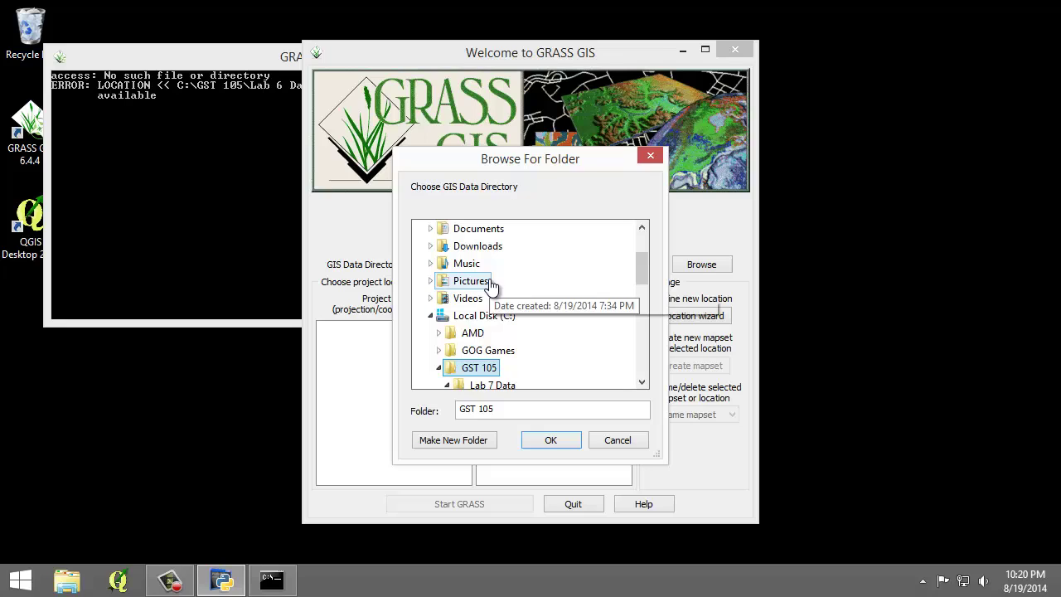
{"action": "double_click", "coordinate": [489, 385]}
{"action": "double_click", "coordinate": [496, 384]}
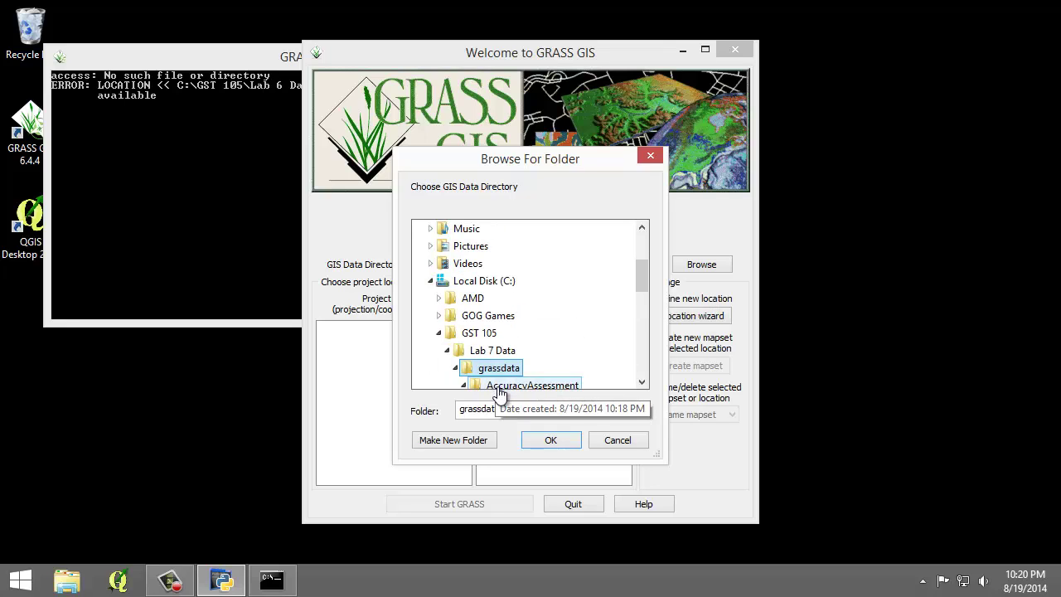
{"action": "left_click", "coordinate": [549, 439]}
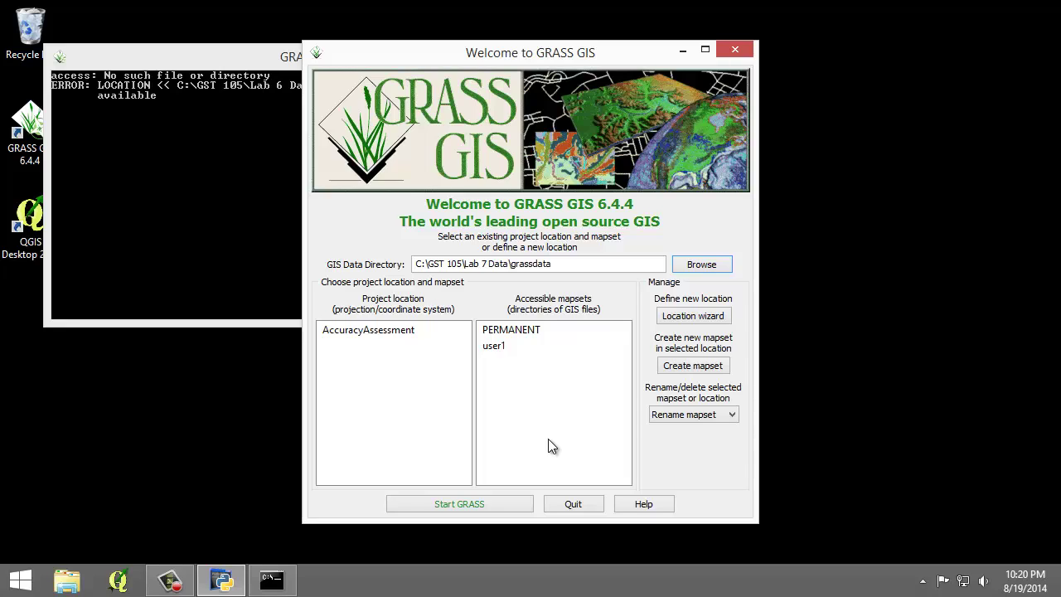
{"action": "left_click", "coordinate": [517, 346]}
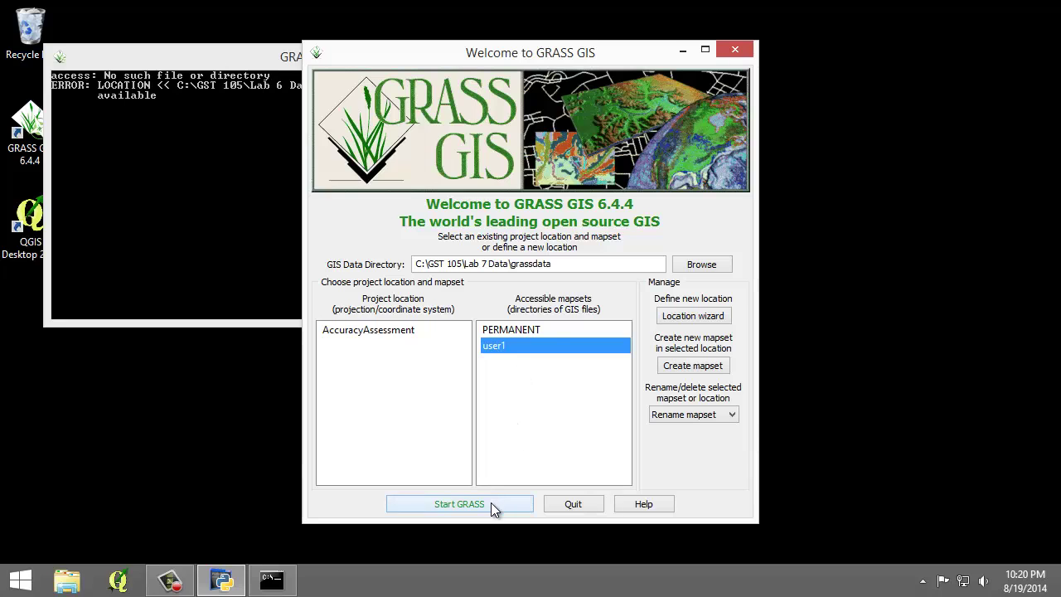
{"action": "left_click", "coordinate": [460, 504]}
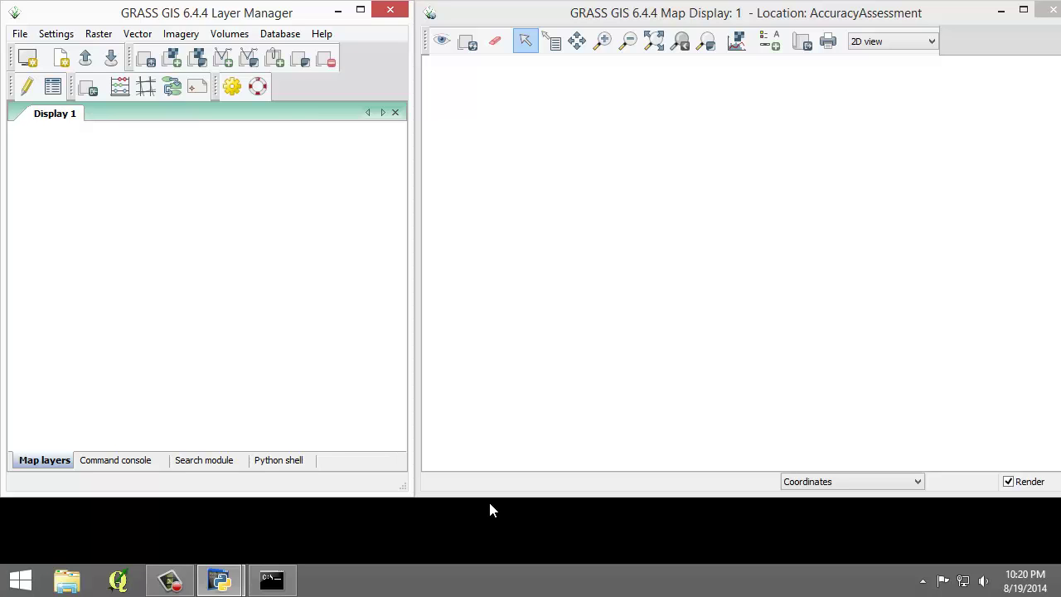
Load Lab7 Workspace.gxw from GST 105\Lab 7 Data\grassdata to show its five layers and classified map.
{"action": "left_click", "coordinate": [30, 34]}
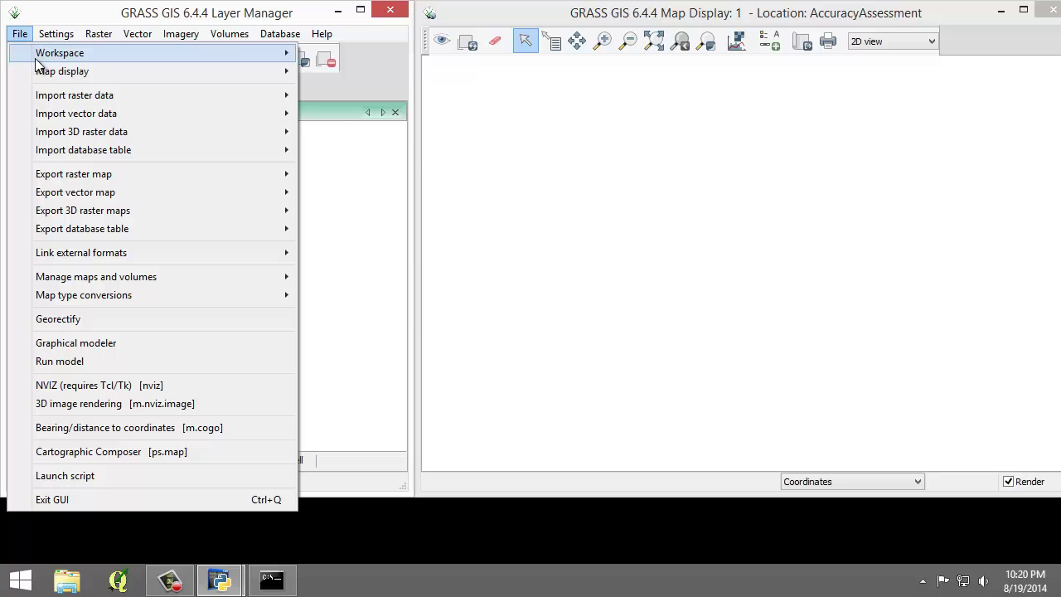
{"action": "mouse_move", "coordinate": [145, 54]}
{"action": "left_click", "coordinate": [350, 71]}
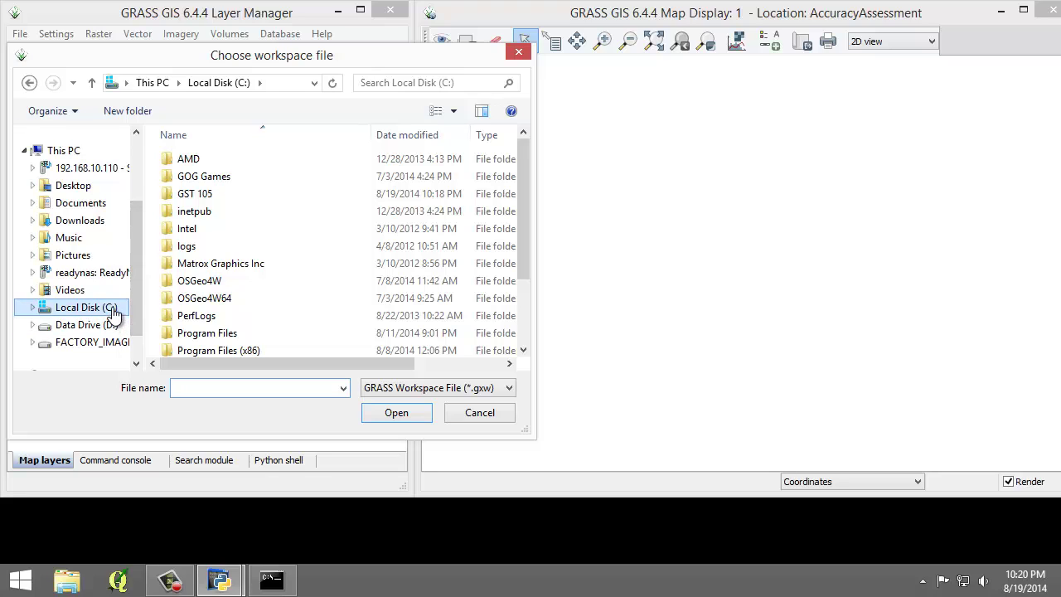
{"action": "double_click", "coordinate": [197, 193]}
{"action": "double_click", "coordinate": [210, 166]}
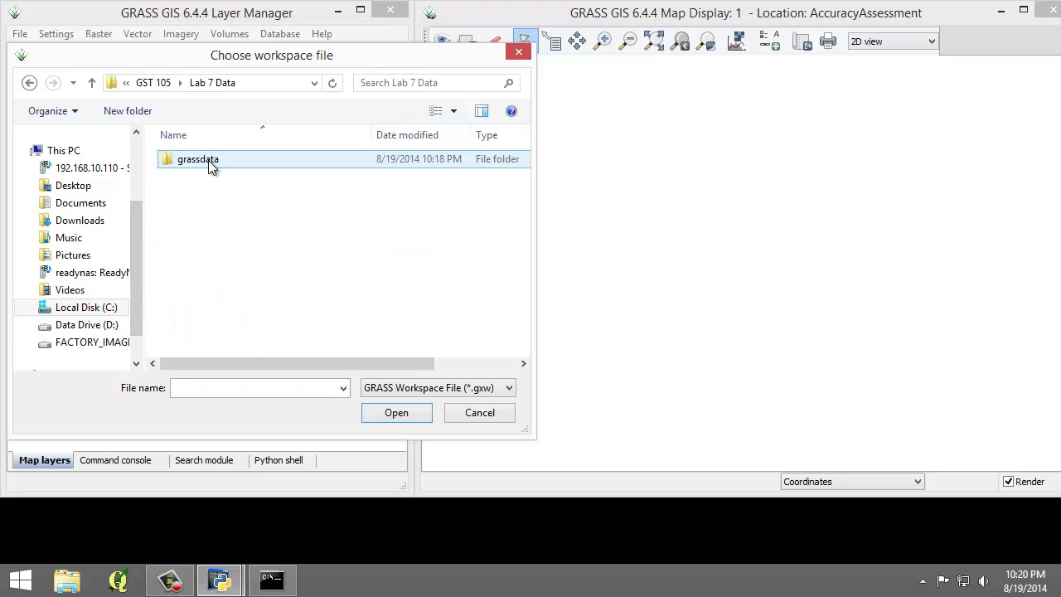
{"action": "double_click", "coordinate": [208, 163]}
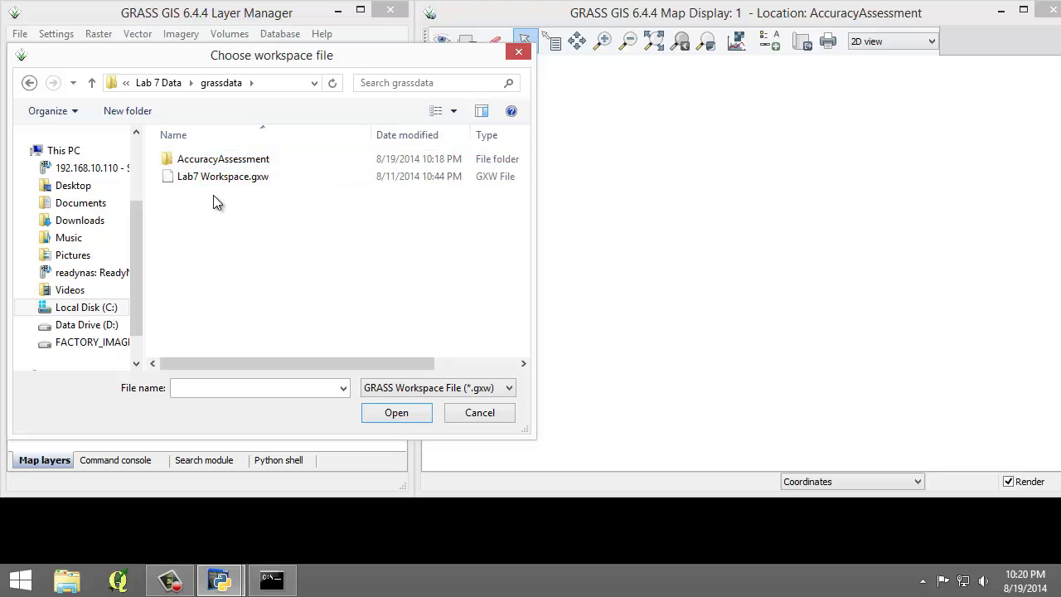
{"action": "left_click", "coordinate": [229, 176]}
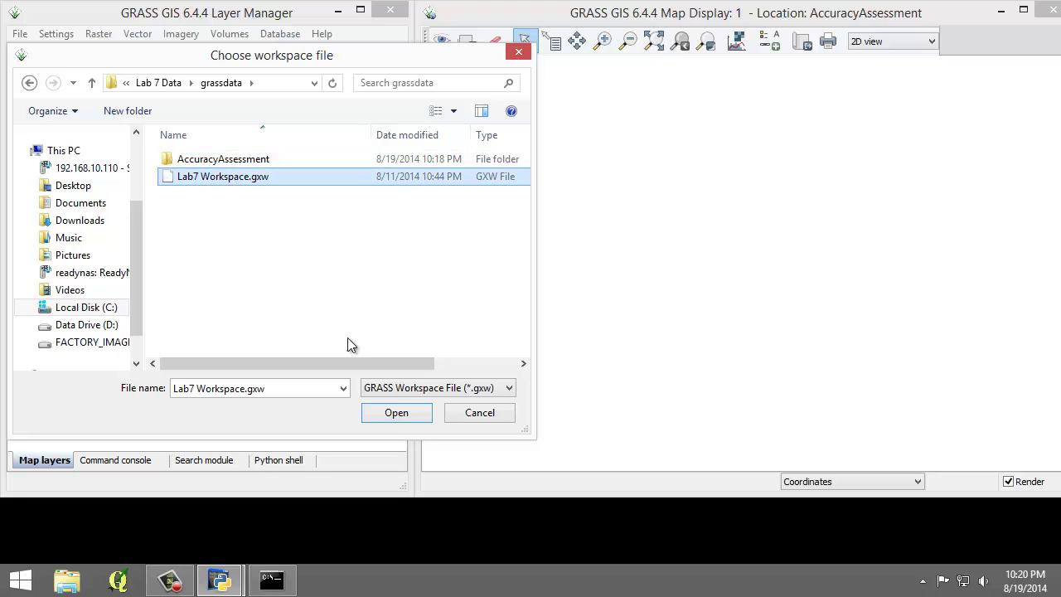
{"action": "left_click", "coordinate": [396, 413]}
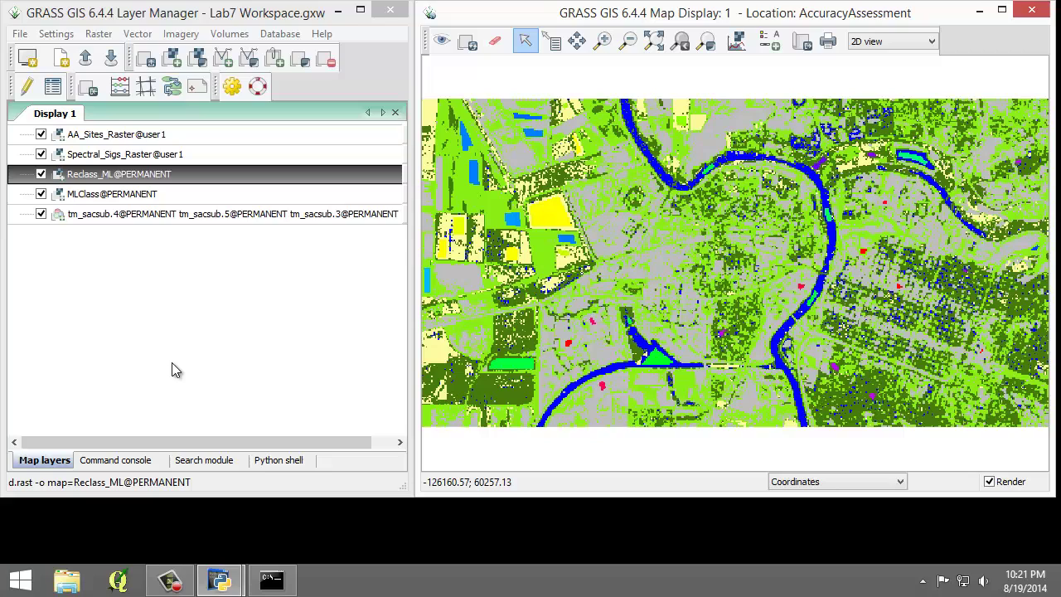
Chart a histogram of Reclass_ML@PERMANENT from its layer context menu.
{"action": "right_click", "coordinate": [131, 182]}
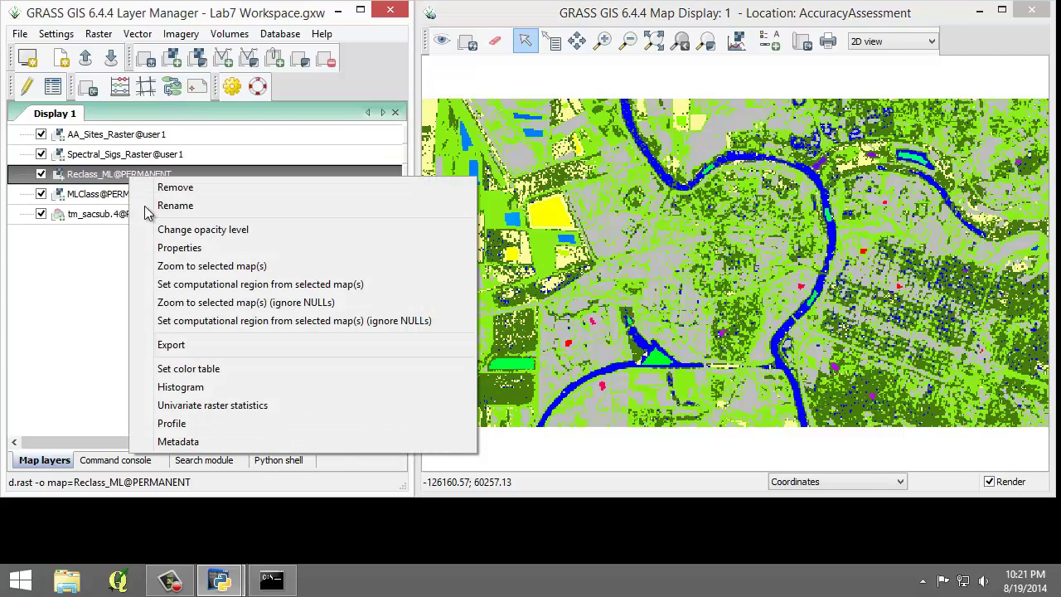
{"action": "left_click", "coordinate": [199, 388]}
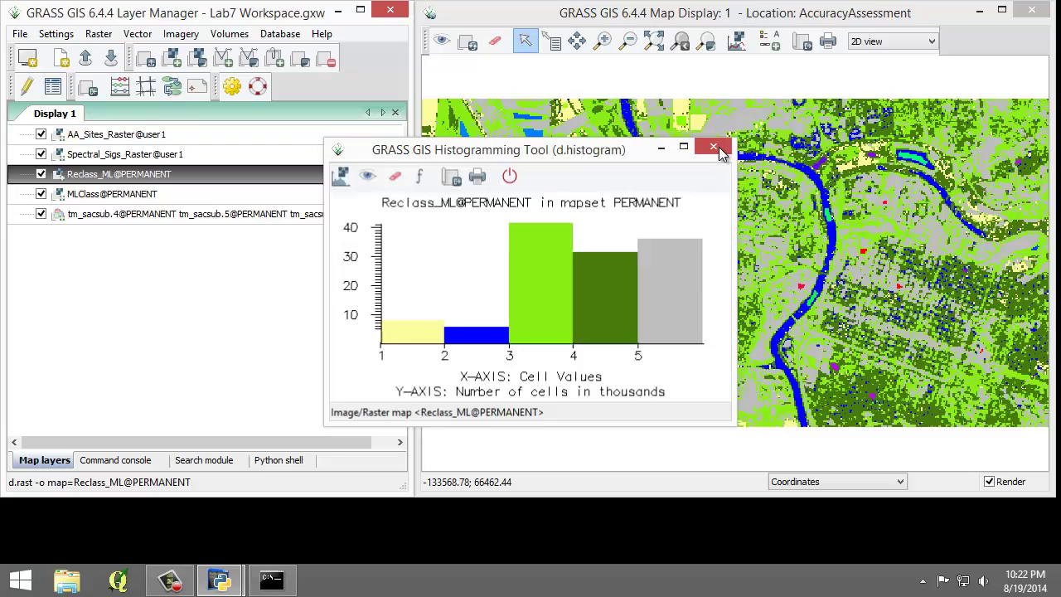
Close the Reclass_ML histogram, view the AA_Sites_Raster@user1 histogram, then close it as well.
{"action": "left_click", "coordinate": [715, 147]}
{"action": "right_click", "coordinate": [141, 141]}
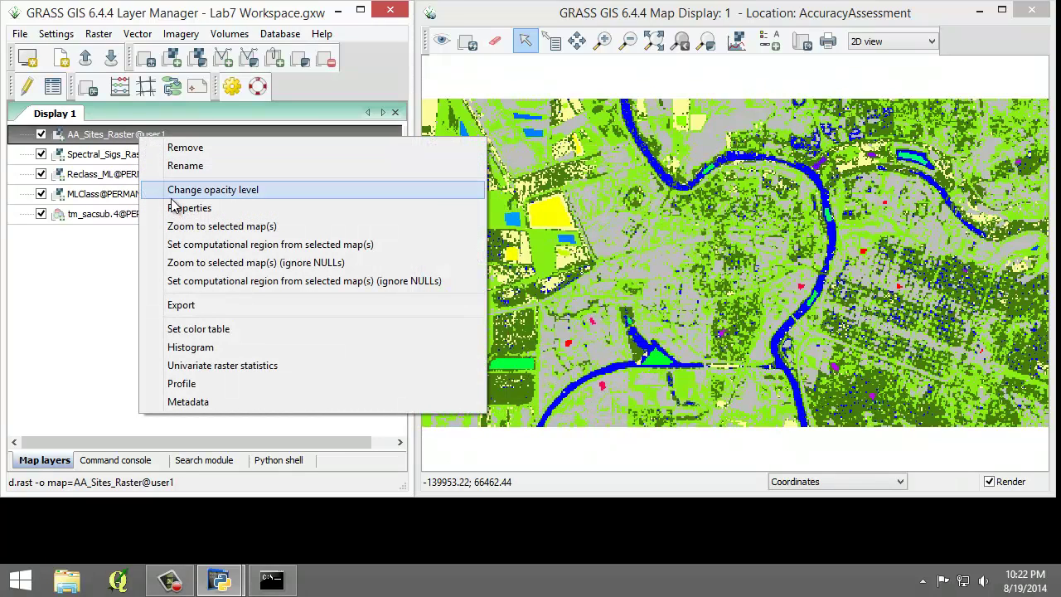
{"action": "left_click", "coordinate": [220, 351]}
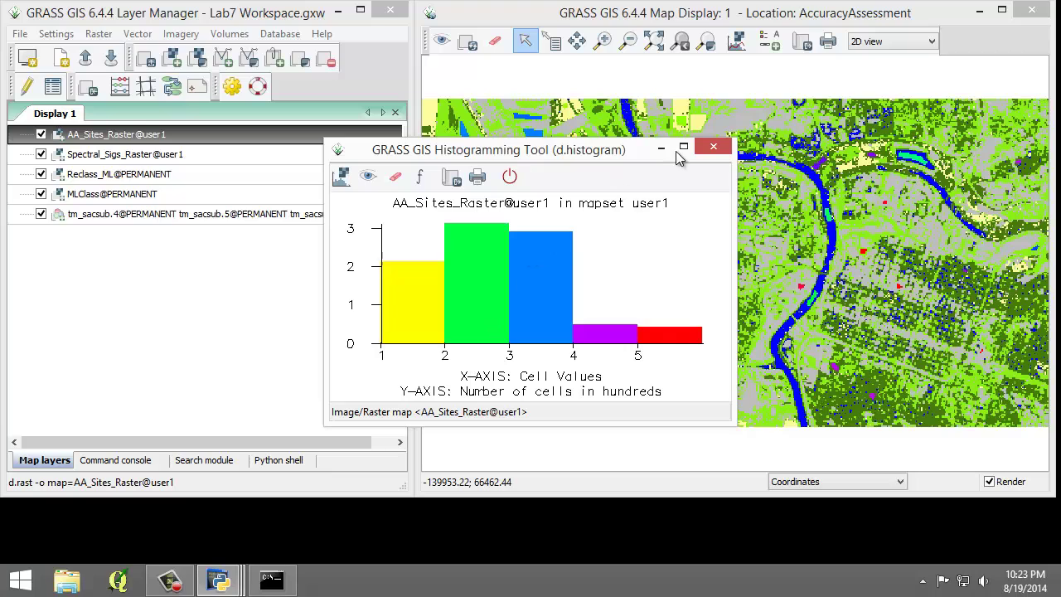
{"action": "left_click", "coordinate": [713, 154]}
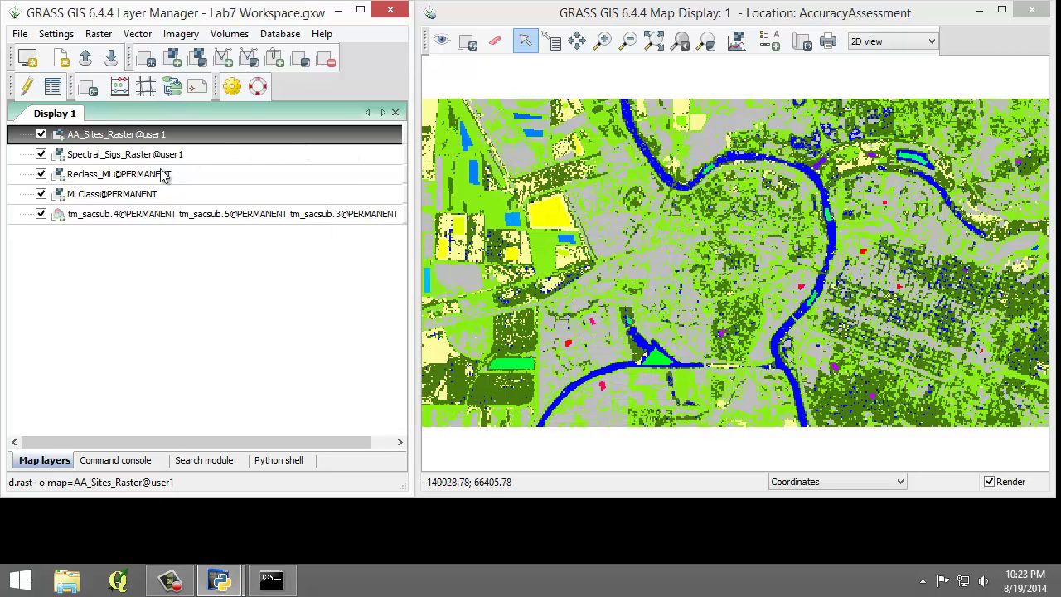
{"action": "right_click", "coordinate": [115, 180]}
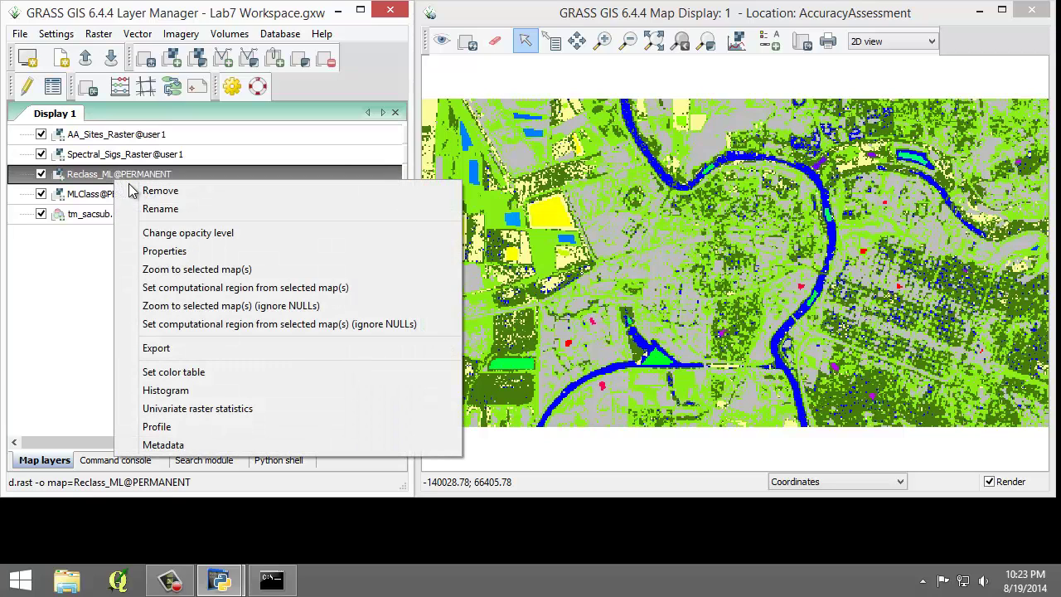
{"action": "left_click", "coordinate": [192, 389]}
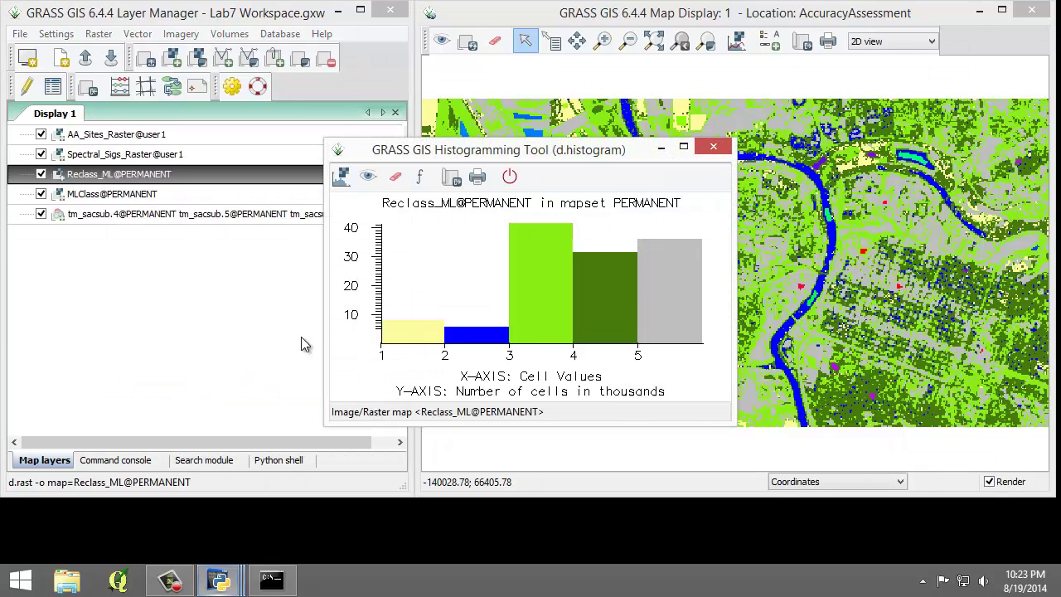
{"action": "left_click", "coordinate": [711, 151]}
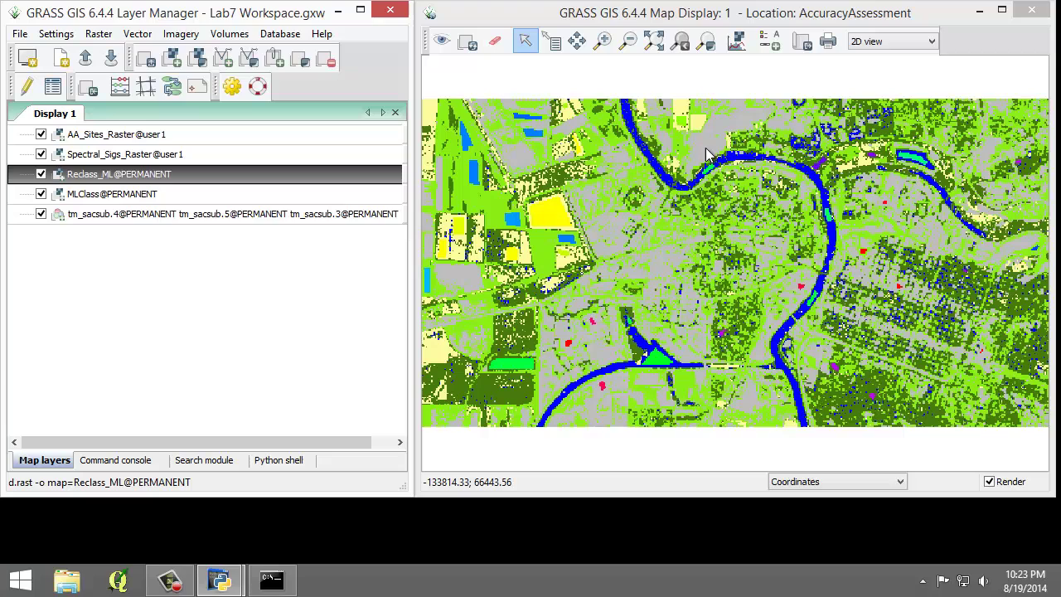
{"action": "right_click", "coordinate": [114, 195]}
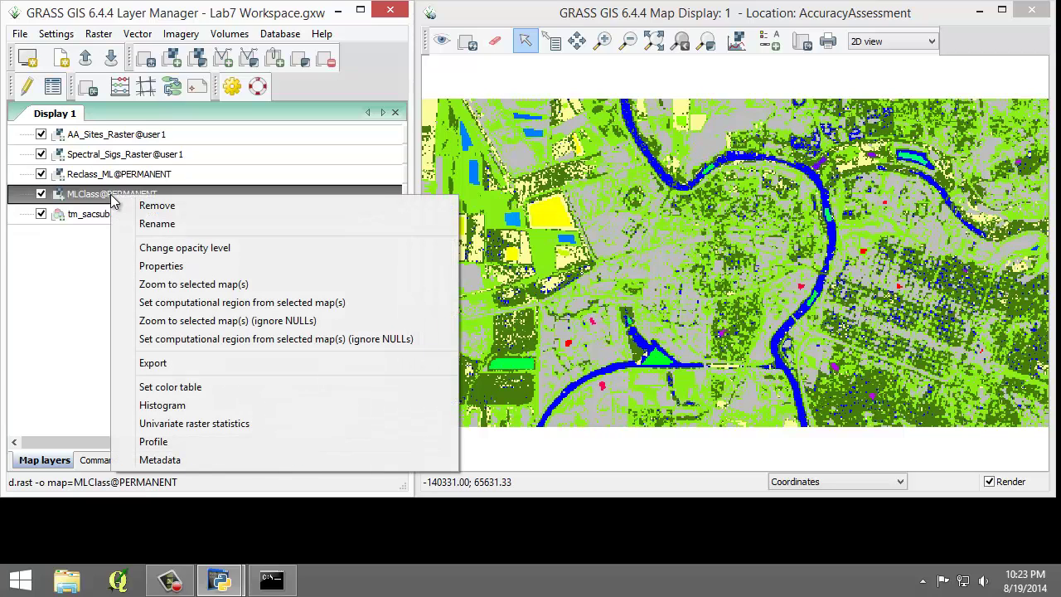
{"action": "left_click", "coordinate": [207, 405]}
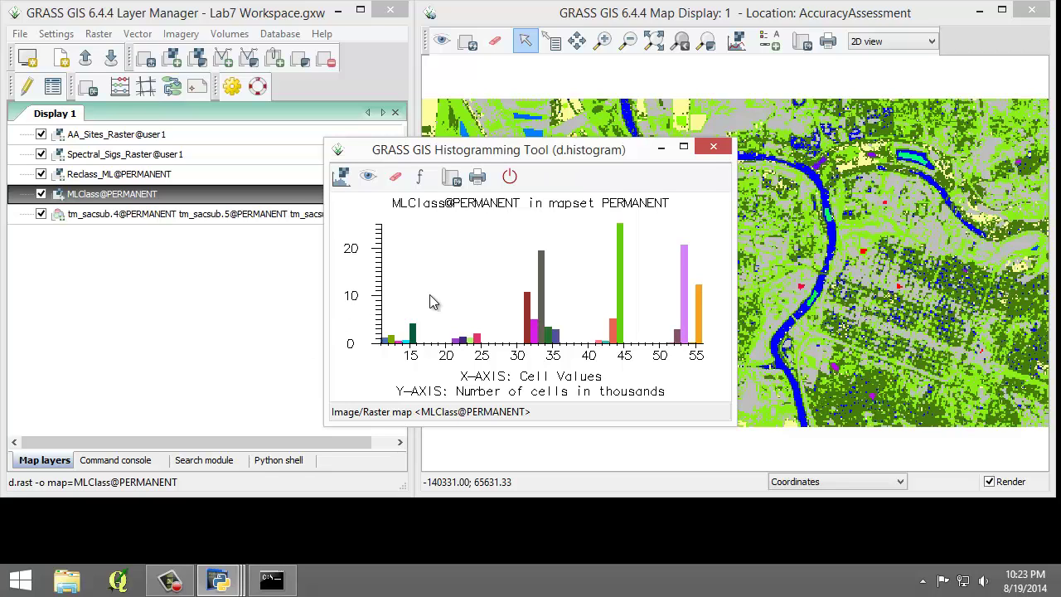
{"action": "left_click", "coordinate": [713, 147]}
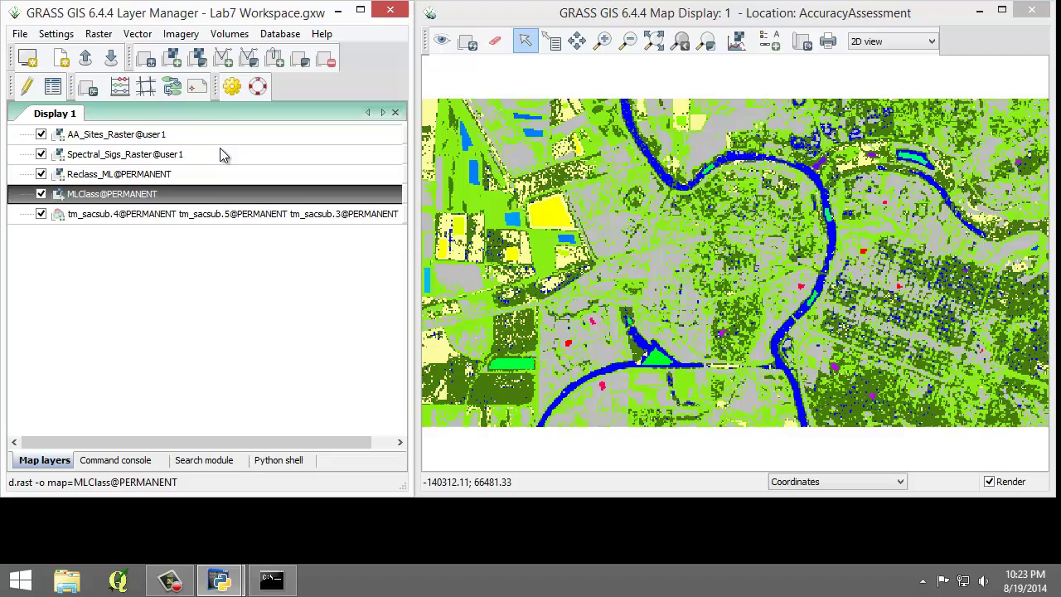
Chart a histogram of Spectral_Sigs_Raster@user1 from its layer context menu.
{"action": "right_click", "coordinate": [148, 156]}
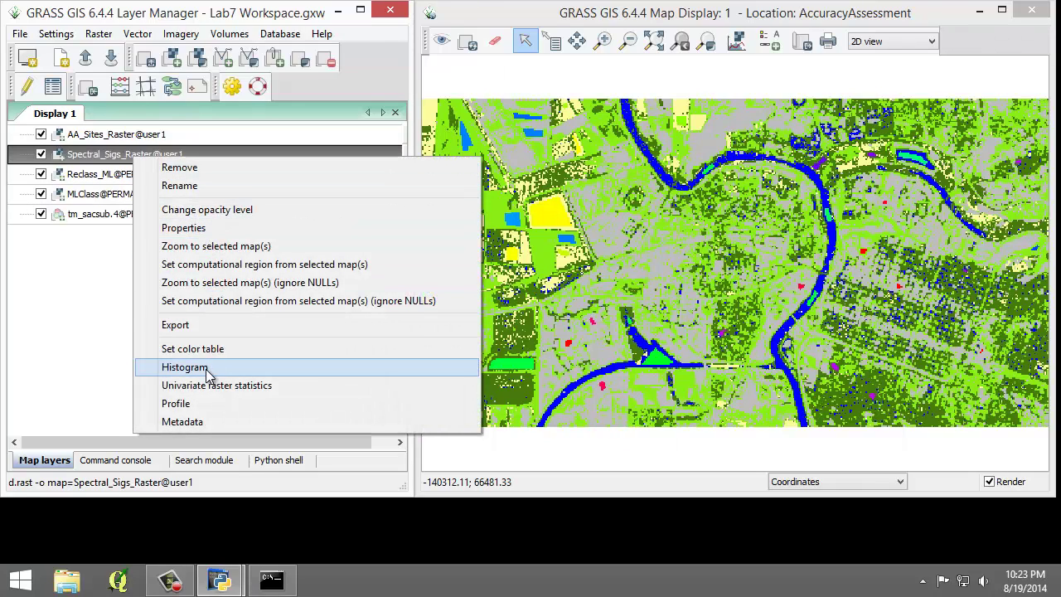
{"action": "left_click", "coordinate": [207, 375]}
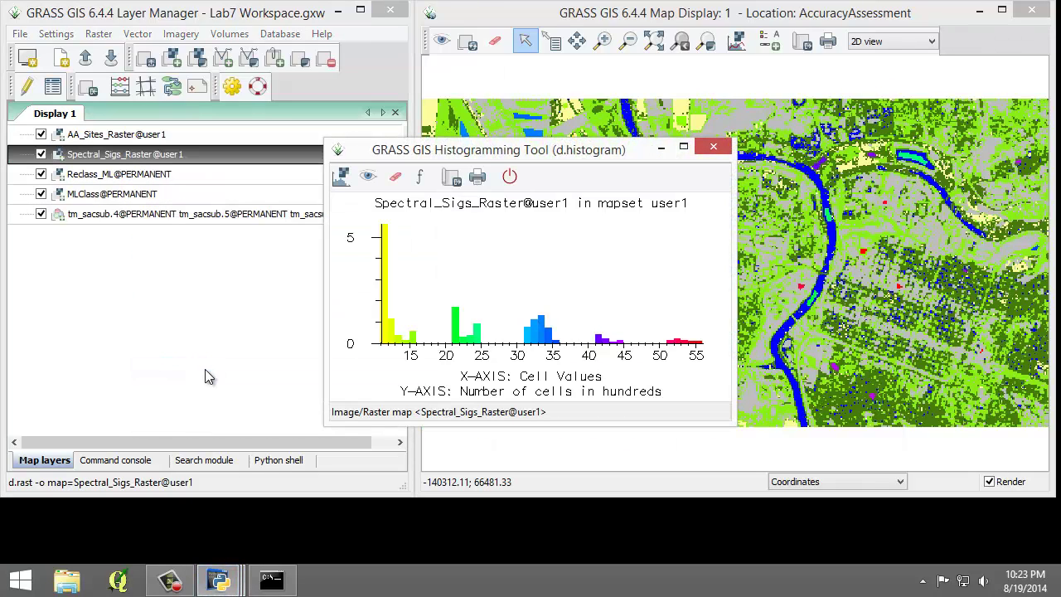